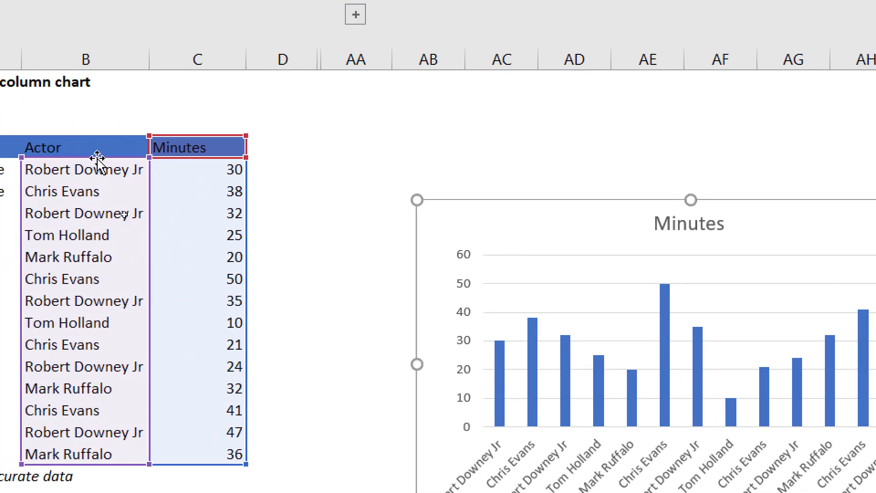
Insert a Pareto chart from the Actor and Minutes columns, including their headers.
drag(94, 148, 157, 454)
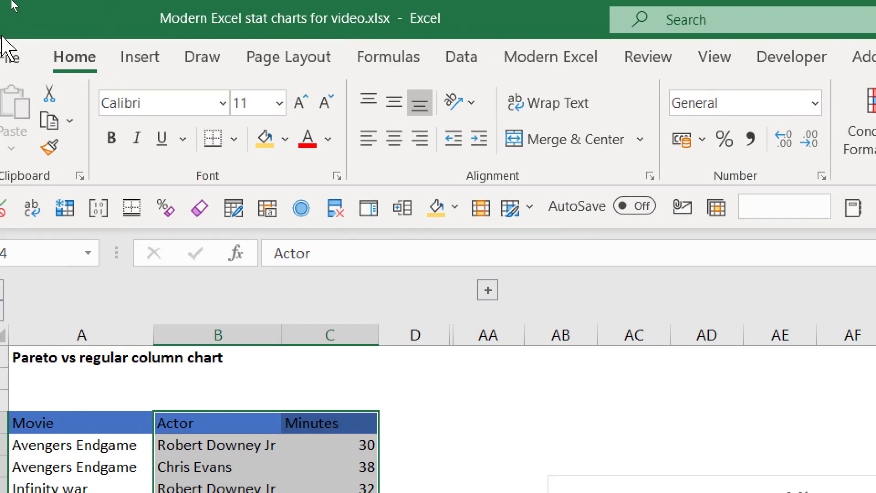
click(137, 55)
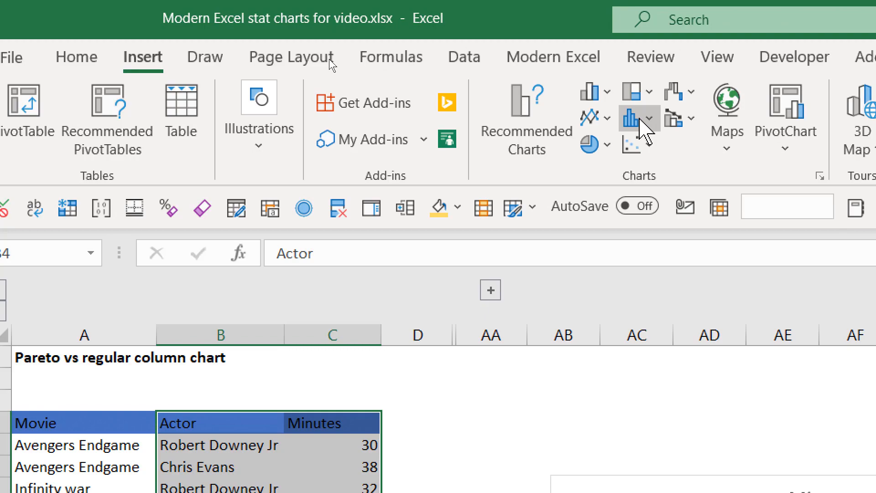
click(643, 121)
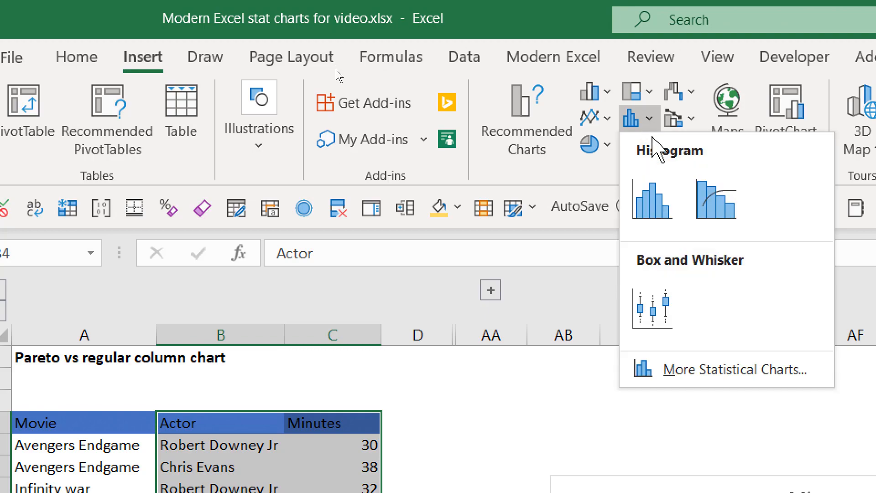
click(713, 219)
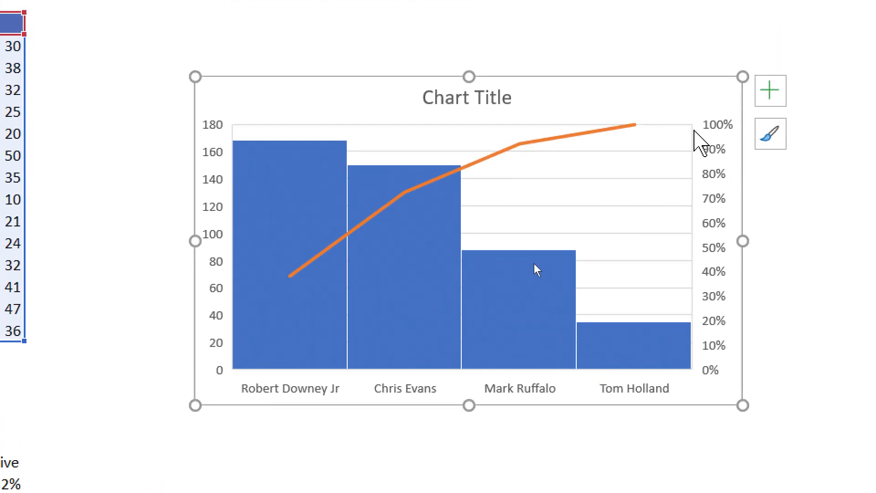
Separate the overlapping charts, placing the actor Pareto chart next to the movie data and the Minutes column chart on its far side.
drag(677, 84, 349, 103)
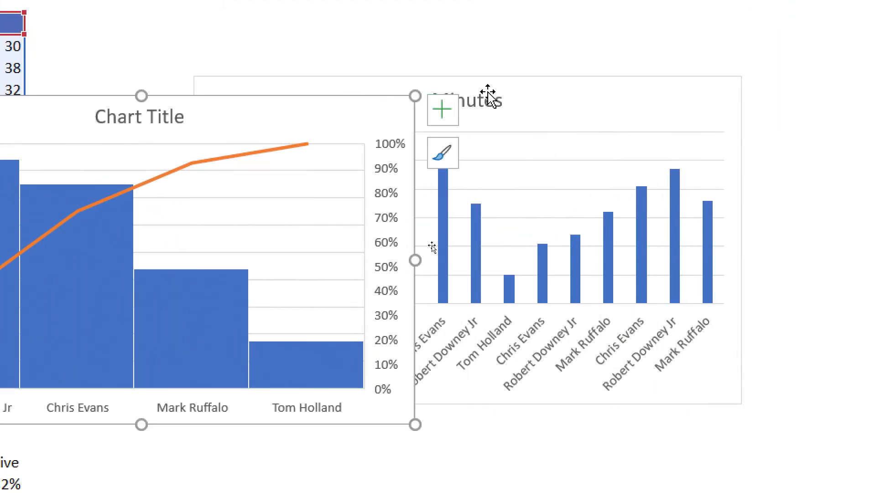
drag(521, 88, 730, 107)
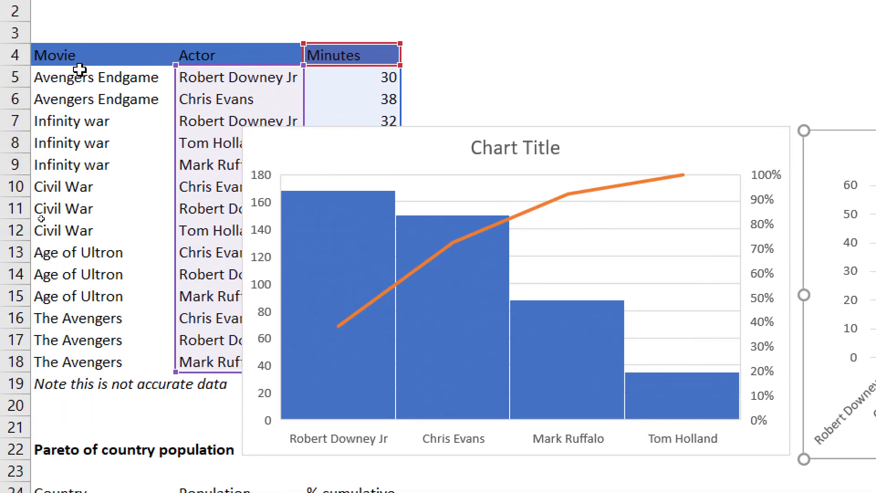
click(113, 61)
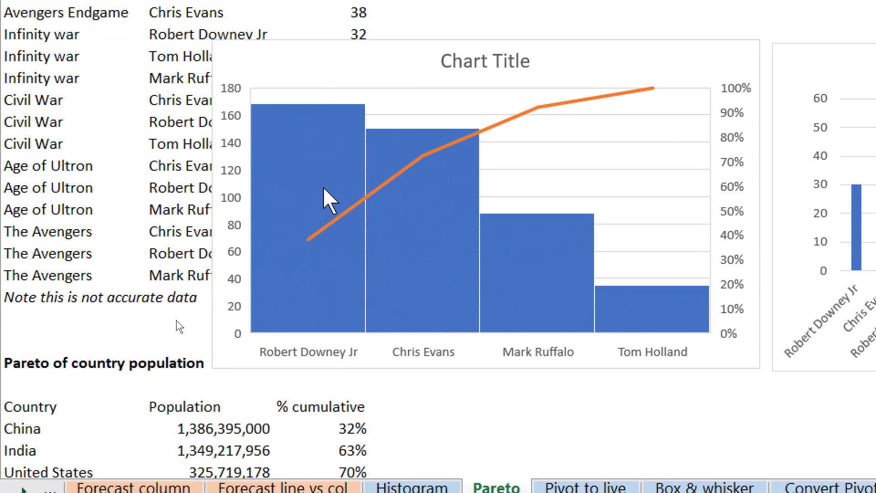
Open the series formatting of the actor Pareto columns, try adjusting the gap width, and check the cumulative line.
click(313, 164)
right_click(317, 140)
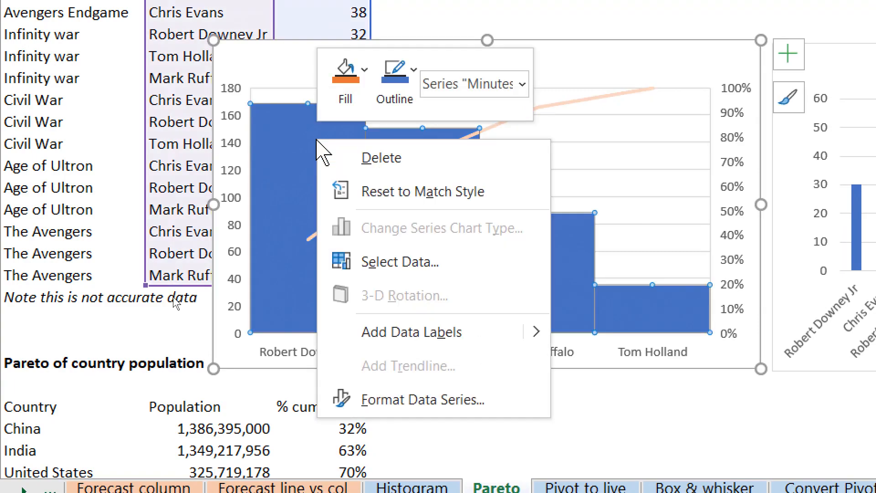
click(397, 402)
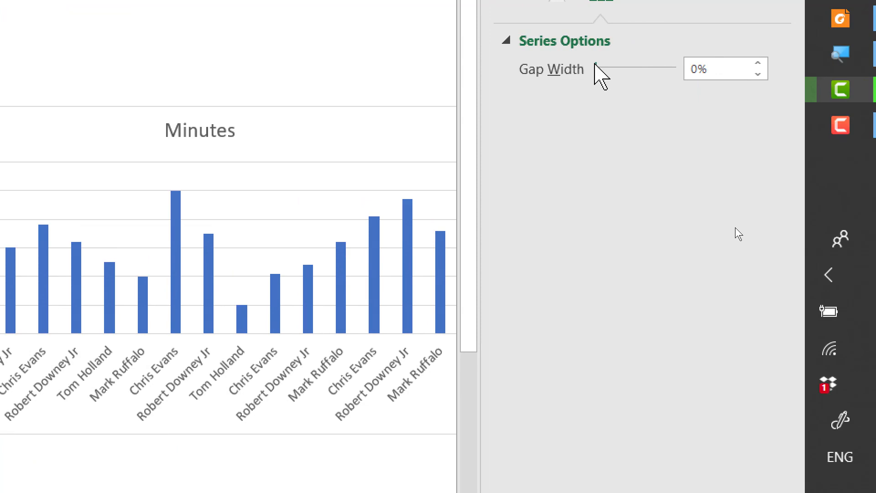
drag(597, 67, 607, 73)
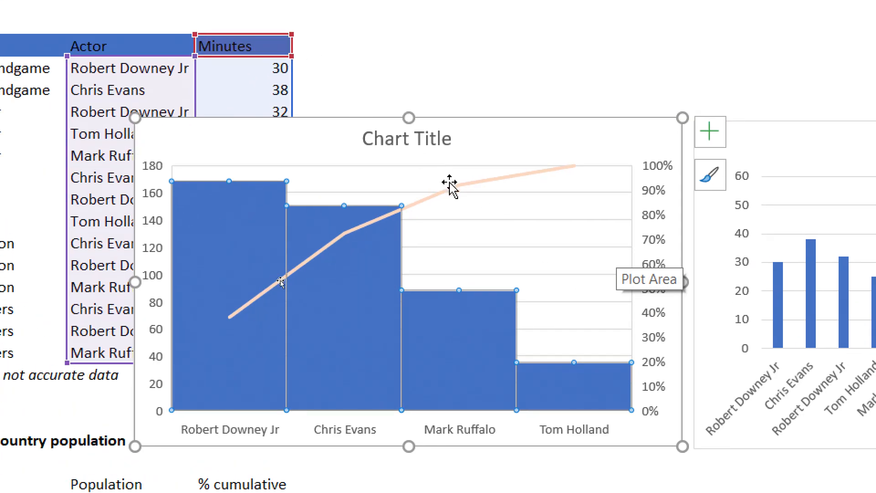
click(321, 81)
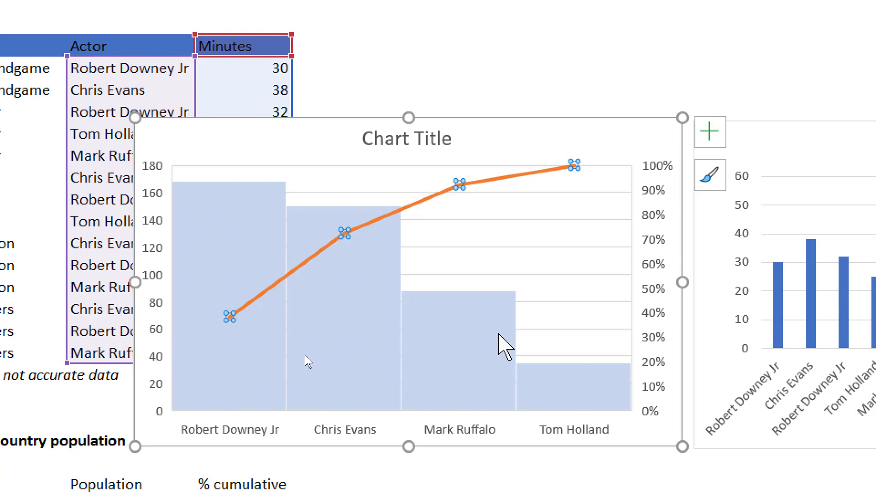
click(268, 336)
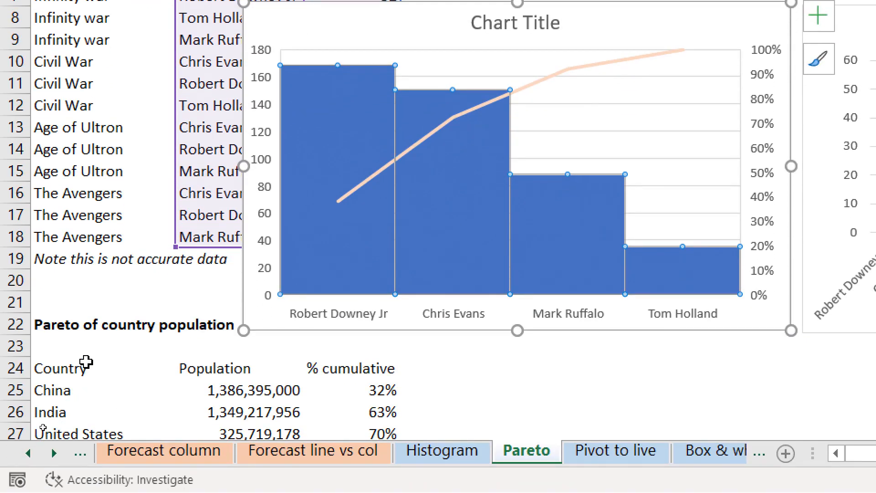
Insert a second Pareto chart from the Country and Population columns of the country population table.
click(79, 368)
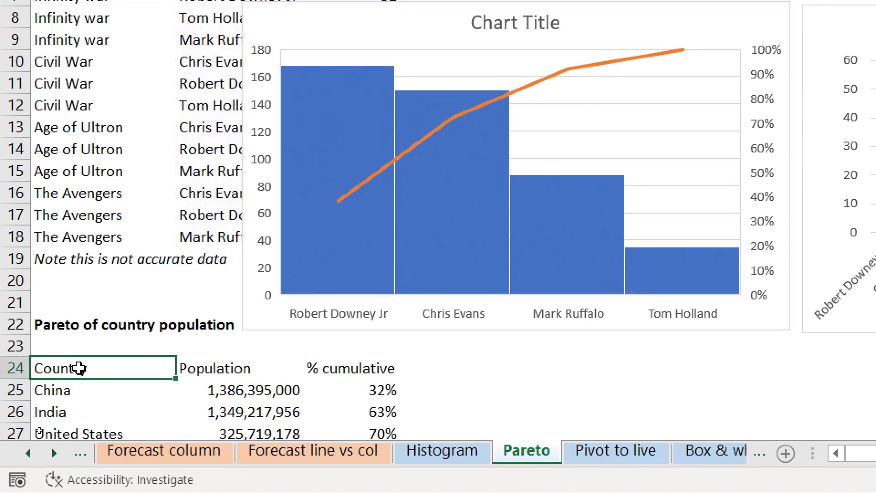
drag(75, 369, 227, 407)
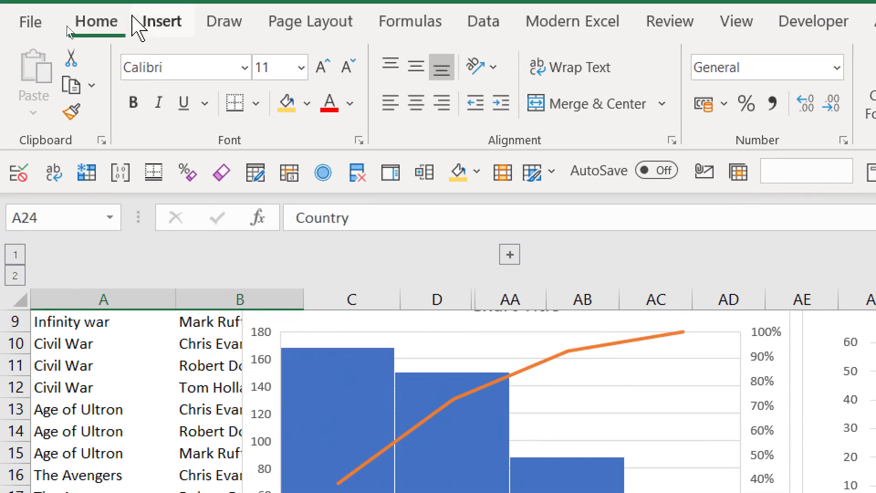
click(161, 21)
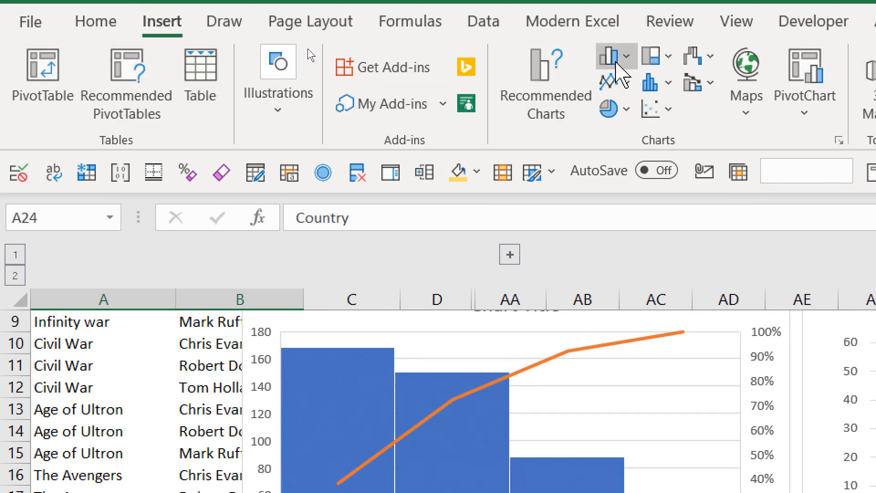
click(657, 85)
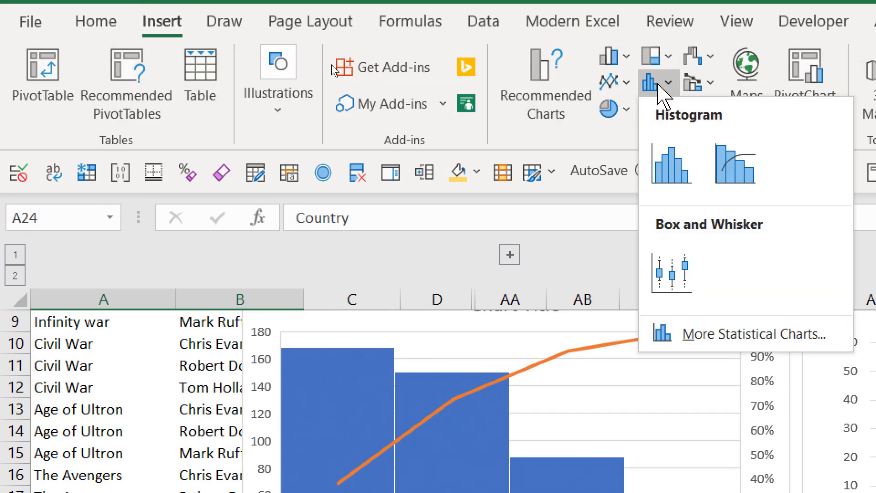
click(717, 170)
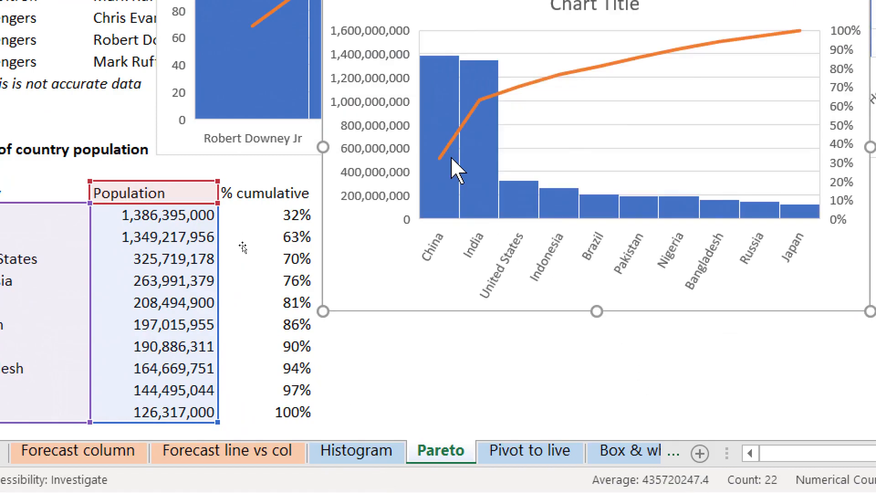
Move the population Pareto chart beside the country table, clear of the % cumulative column, and select India's cumulative percentage.
drag(456, 166, 456, 2)
drag(394, 133, 373, 208)
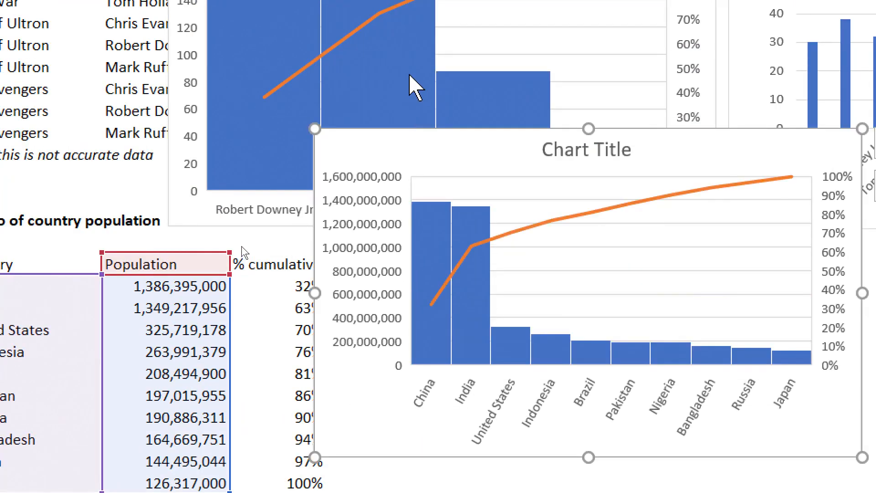
drag(411, 128, 346, 171)
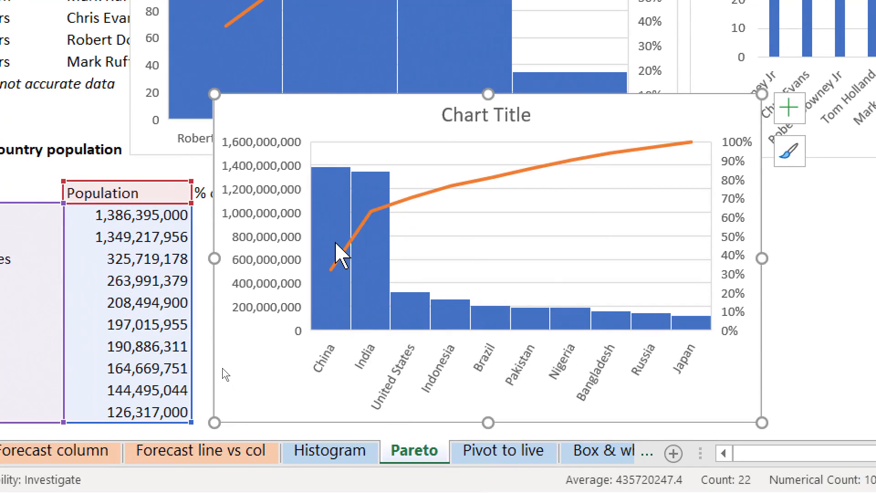
mouse_move(369, 197)
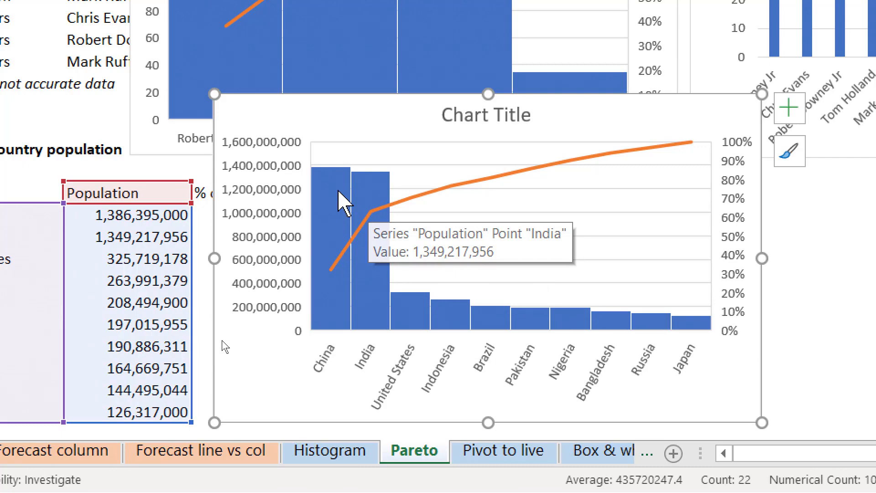
mouse_move(331, 188)
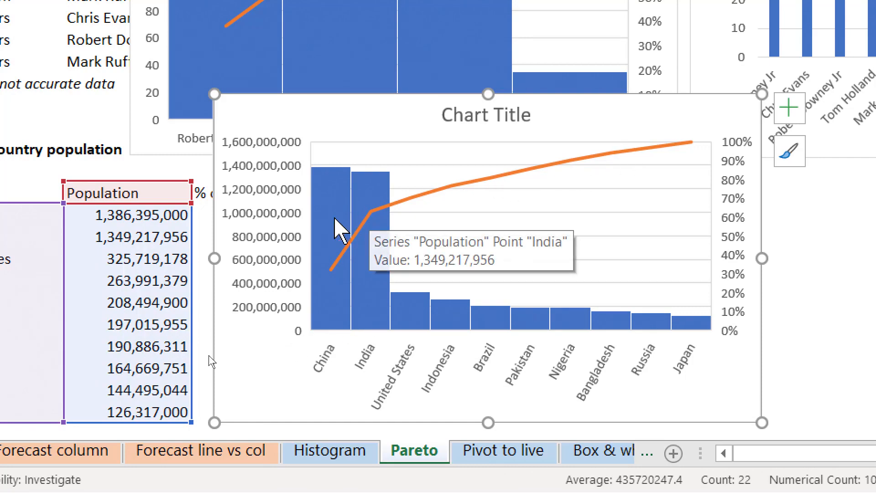
drag(272, 104, 374, 104)
click(241, 236)
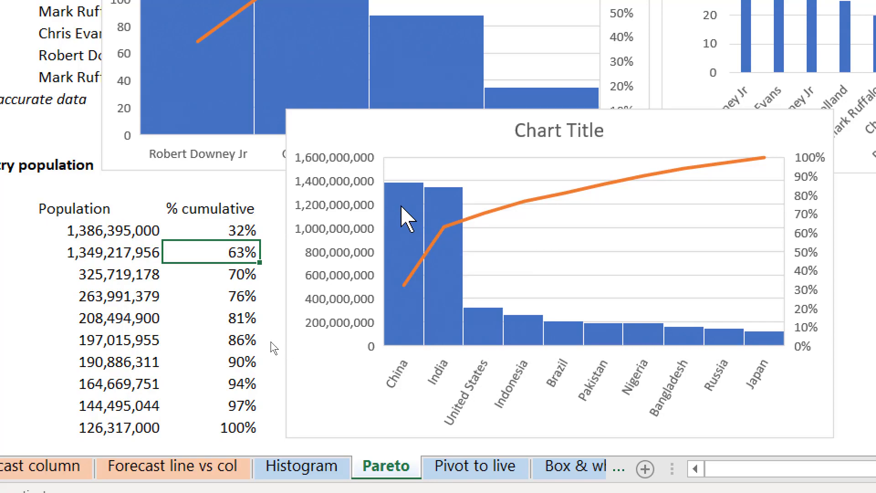
Open the formatting of the population columns and review its effects, fill and border, and series options.
click(407, 215)
right_click(407, 215)
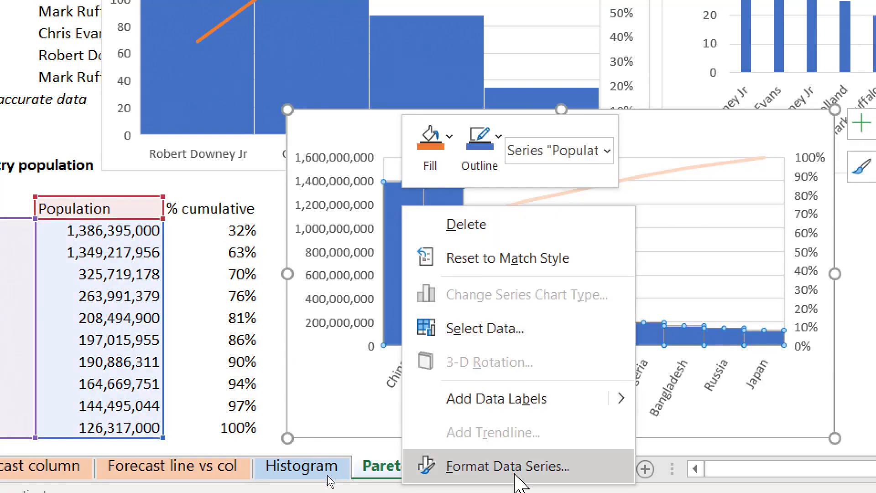
click(507, 466)
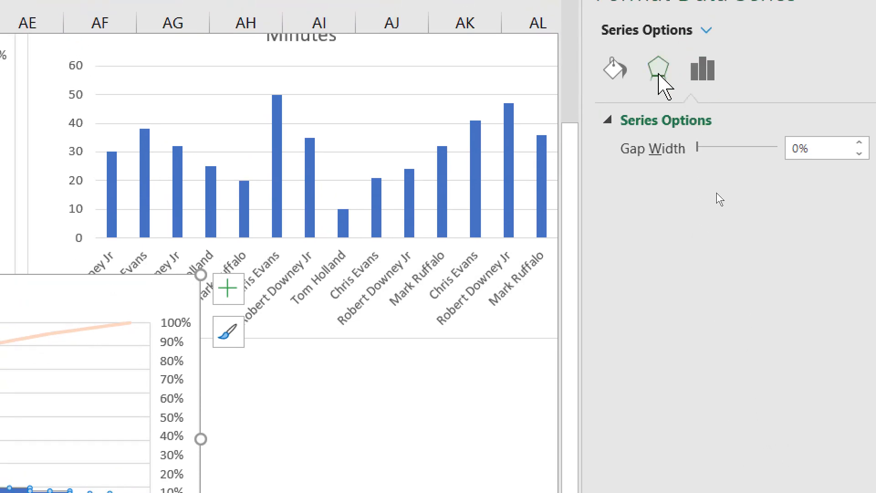
click(658, 71)
click(614, 69)
click(702, 73)
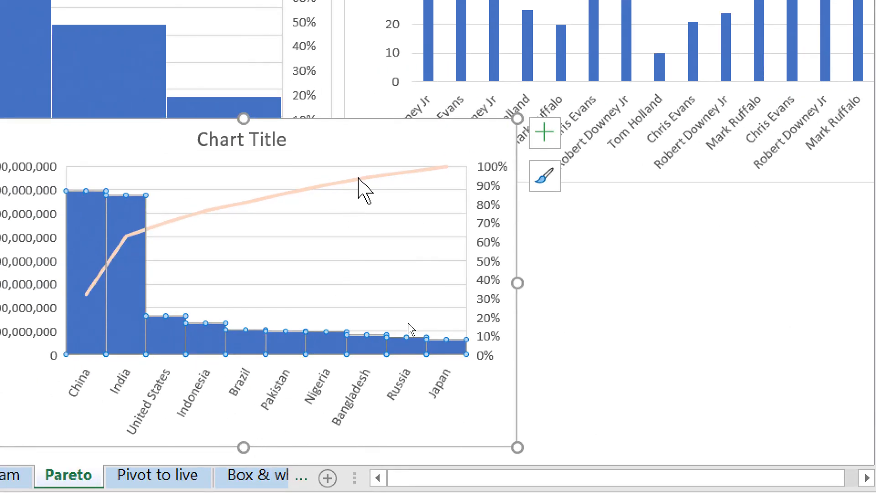
Hide the cumulative line of the population Pareto chart by setting it to No line, and reselect the columns.
click(359, 179)
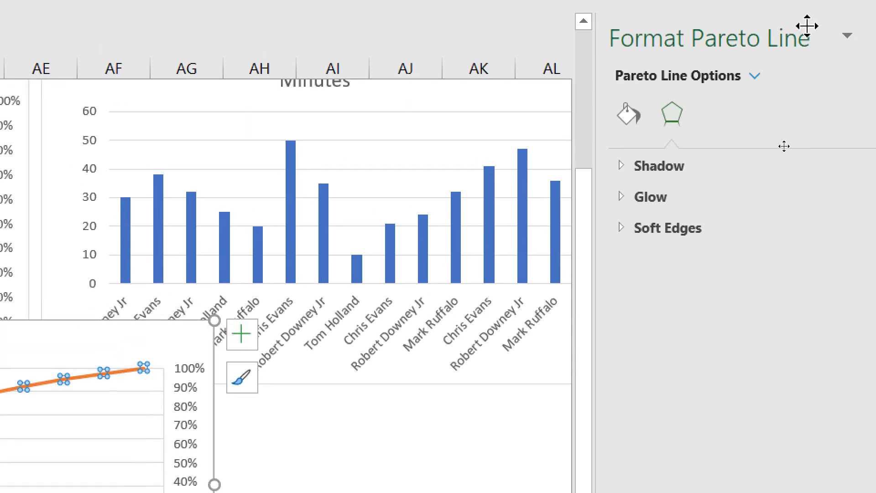
click(630, 115)
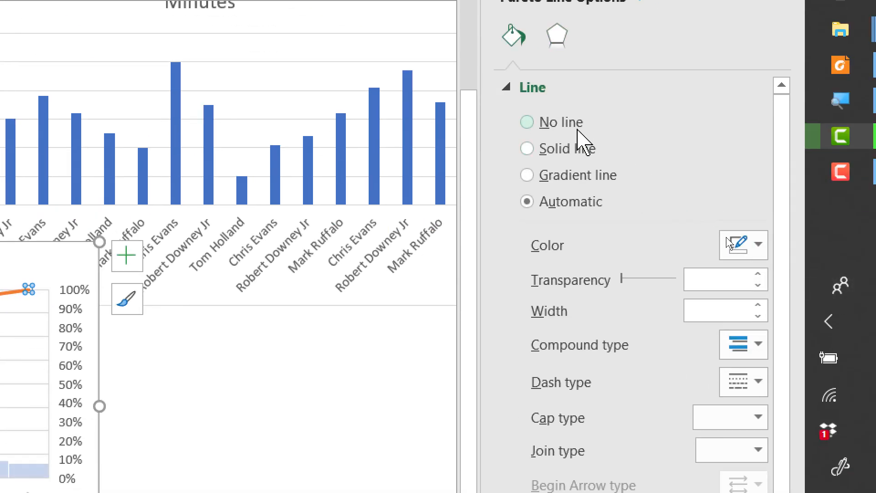
click(680, 201)
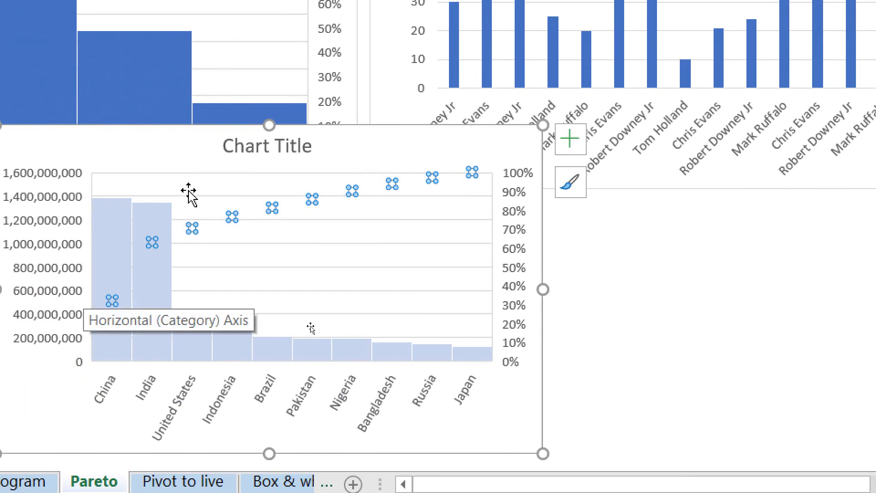
click(168, 222)
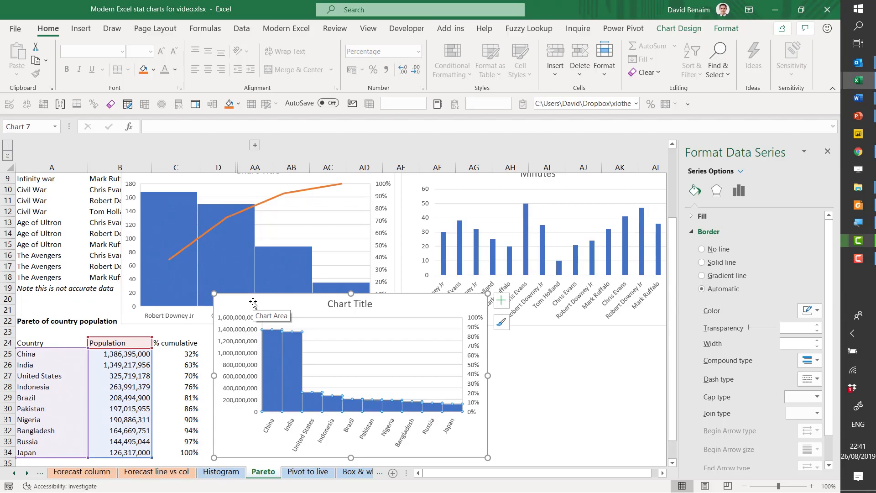
Switch to the presentation slide about Pareto chart features.
key(alt+Tab)
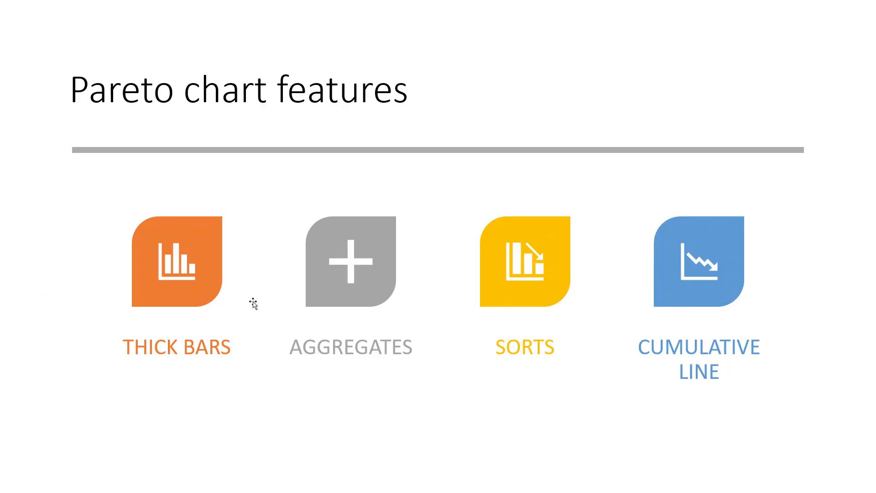